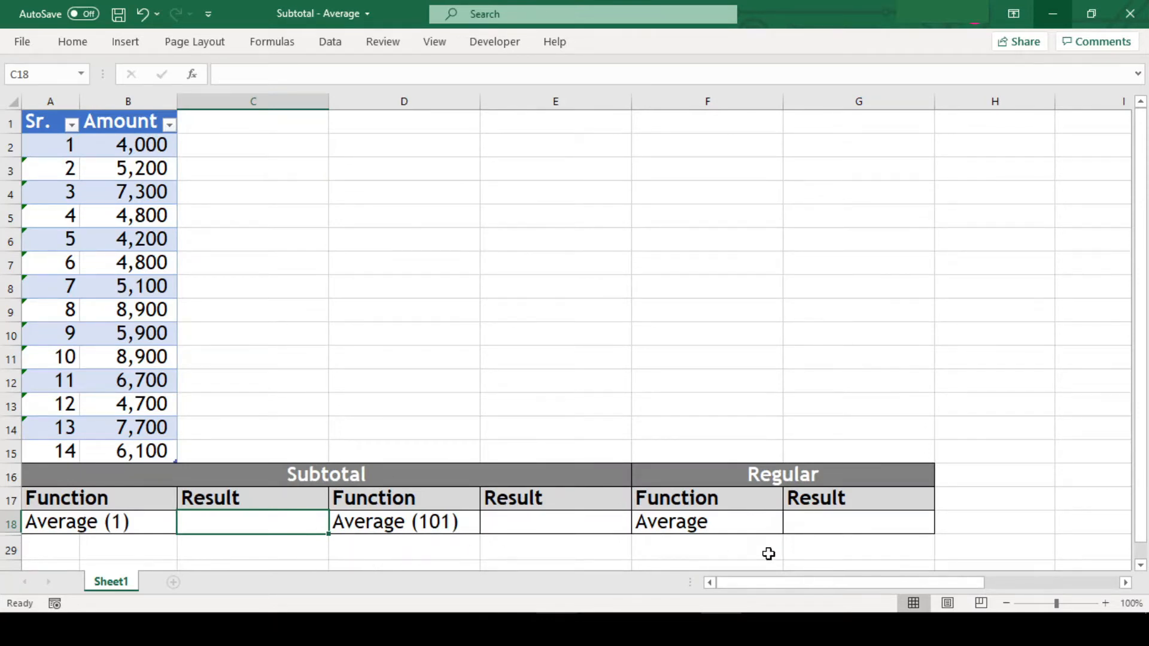
Enter =SUBTOTAL(1,$B$2:$B$15) with absolute references in C18 as the Average (1) result
type("=")
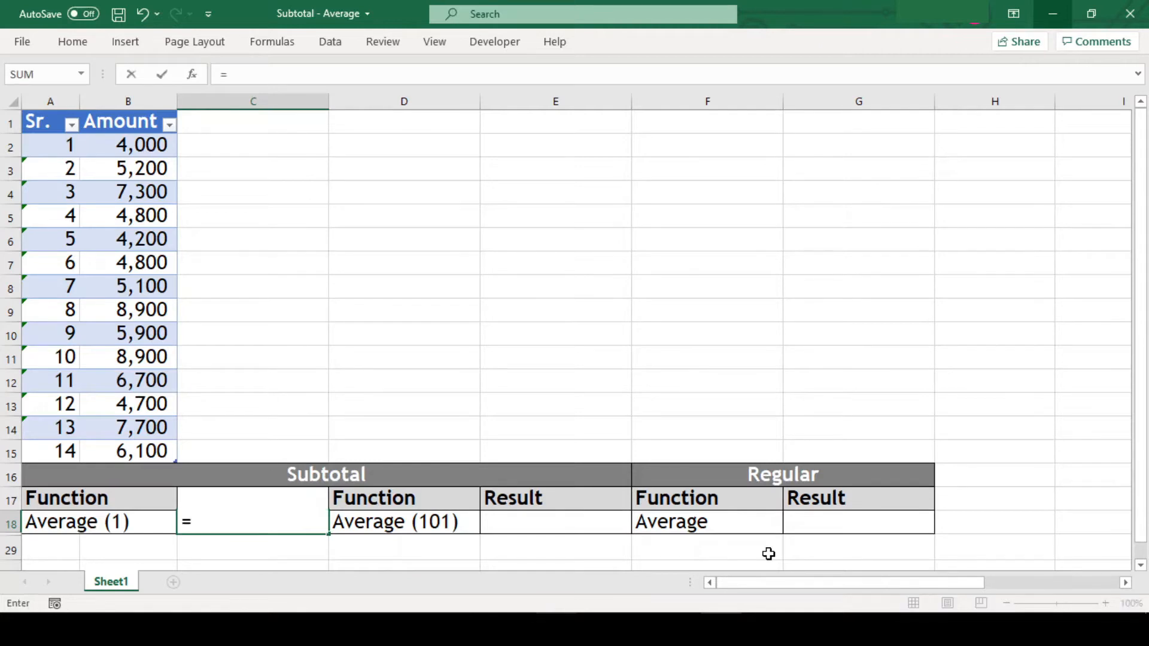
type("subtotal(")
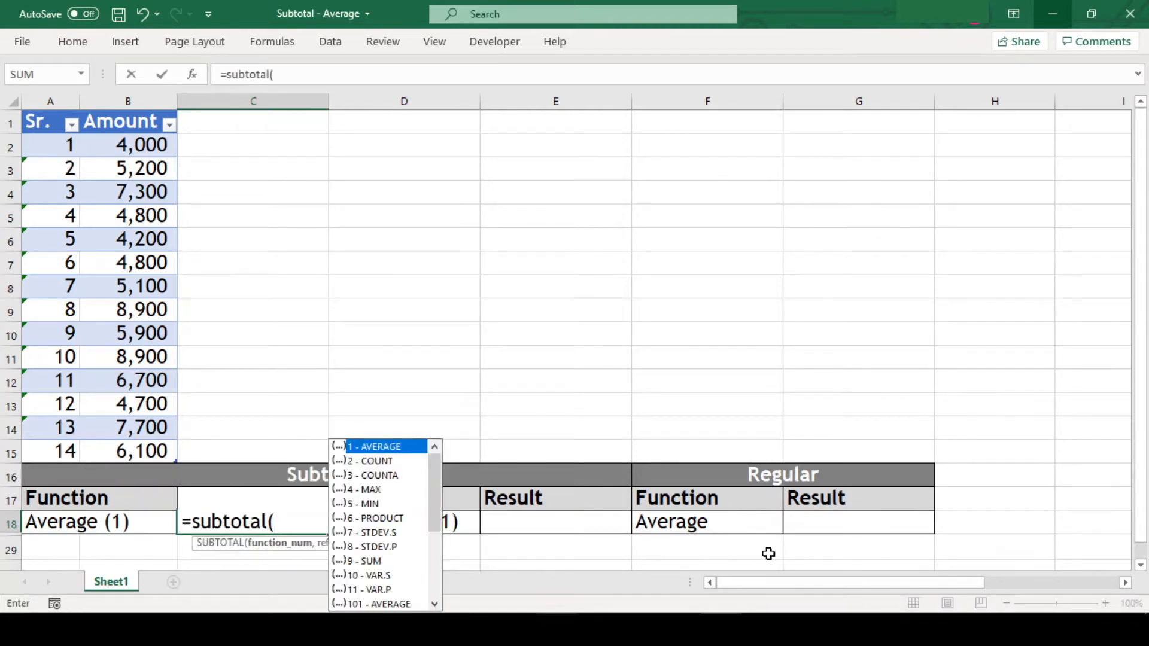
type("1,")
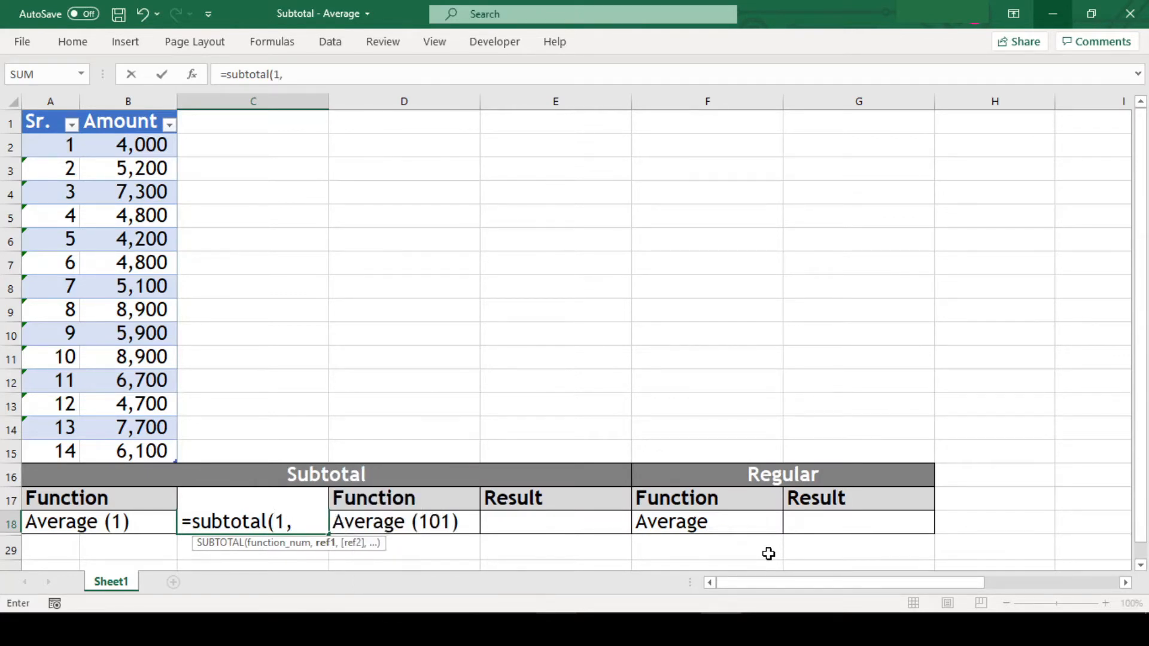
type("B2:B15")
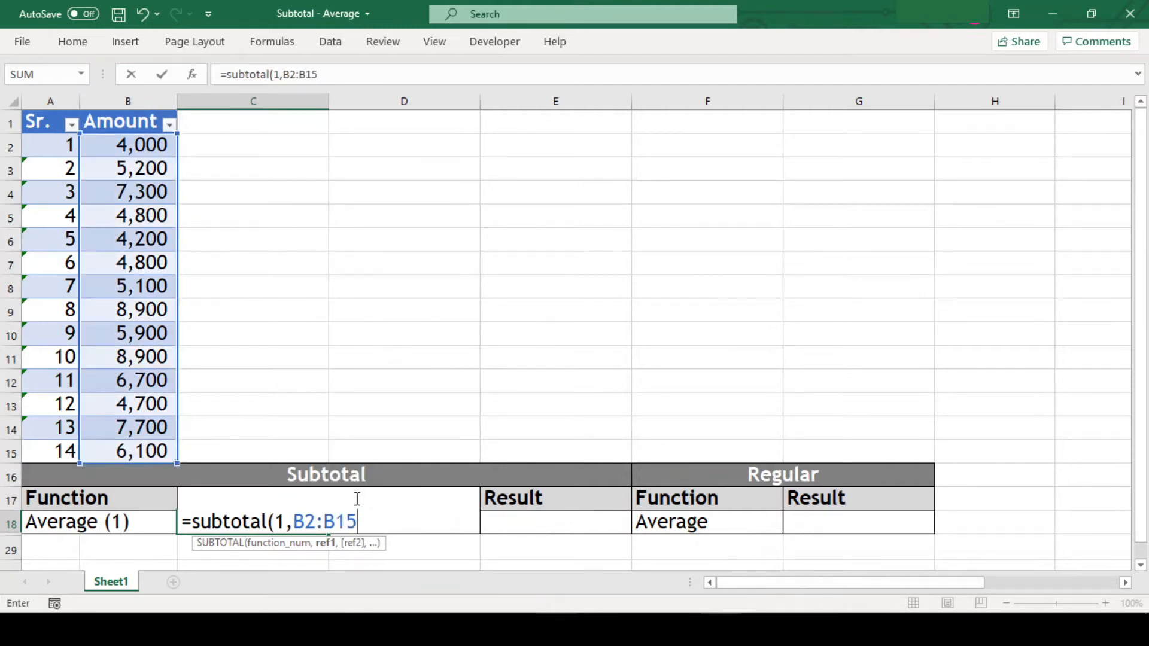
left_click(307, 521)
key("F4")
left_click(356, 521)
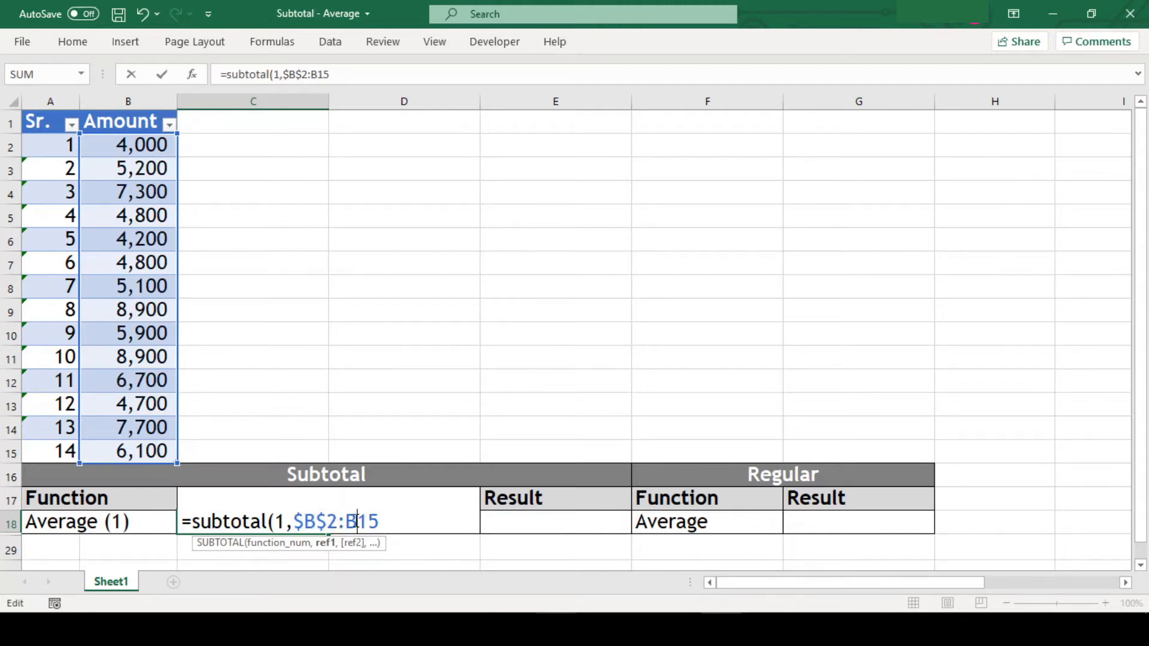
key("F4")
type(")")
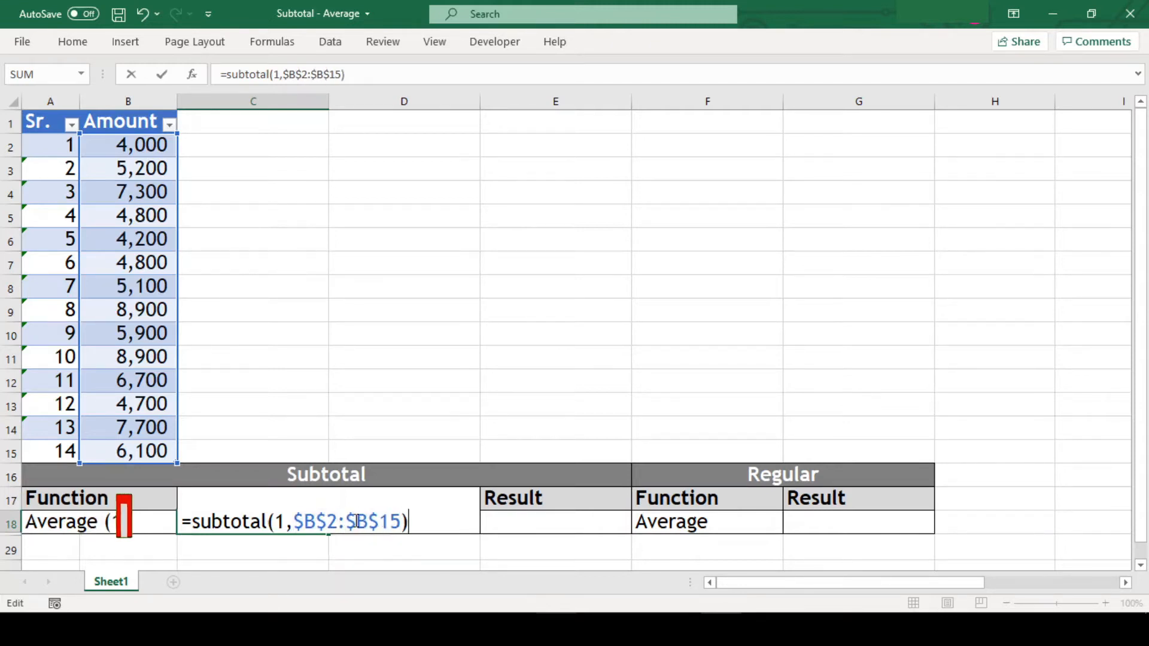
key("Return")
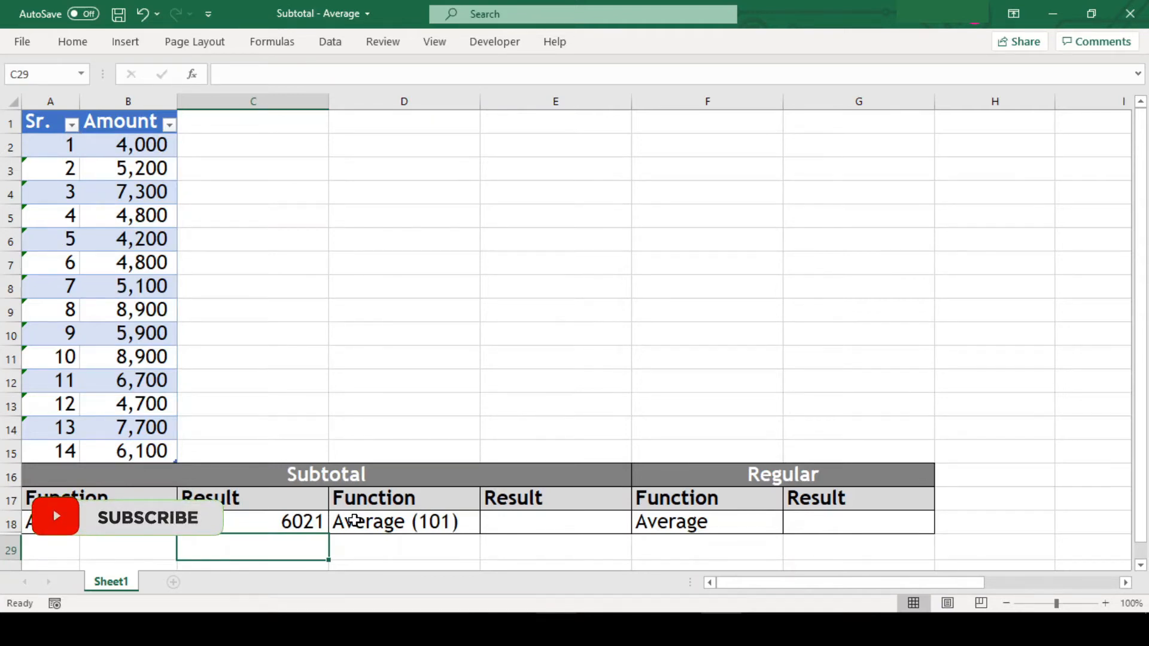
left_click(257, 515)
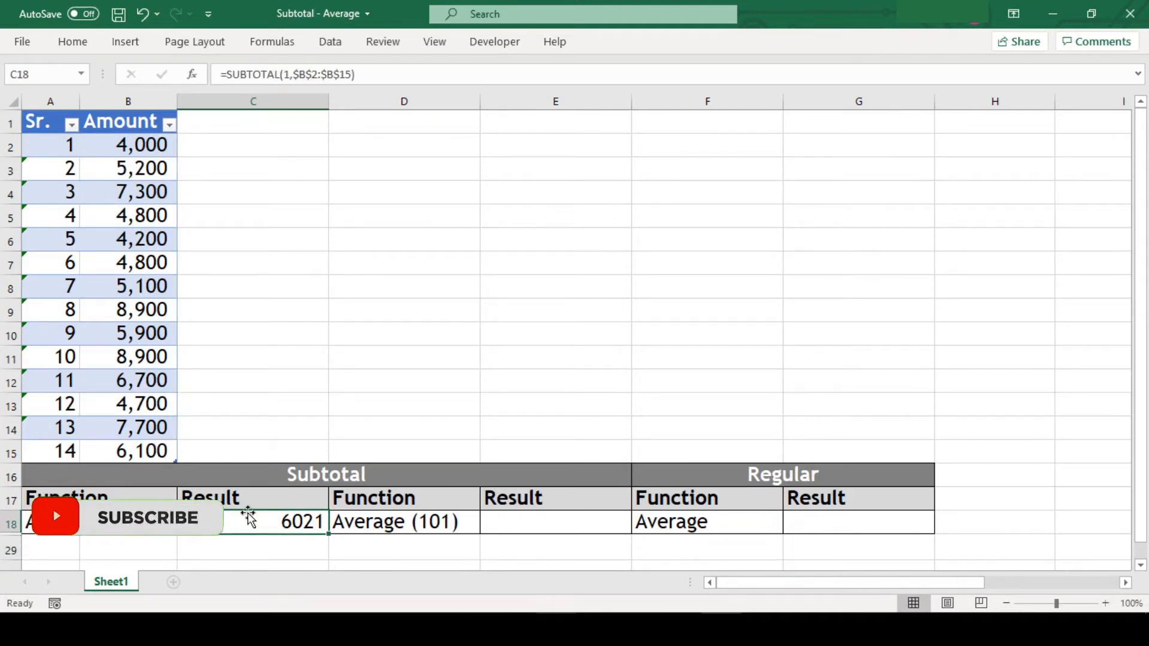
Enter =AVERAGE(B2:B15) in G18 as the result of the regular Average function
left_click(809, 515)
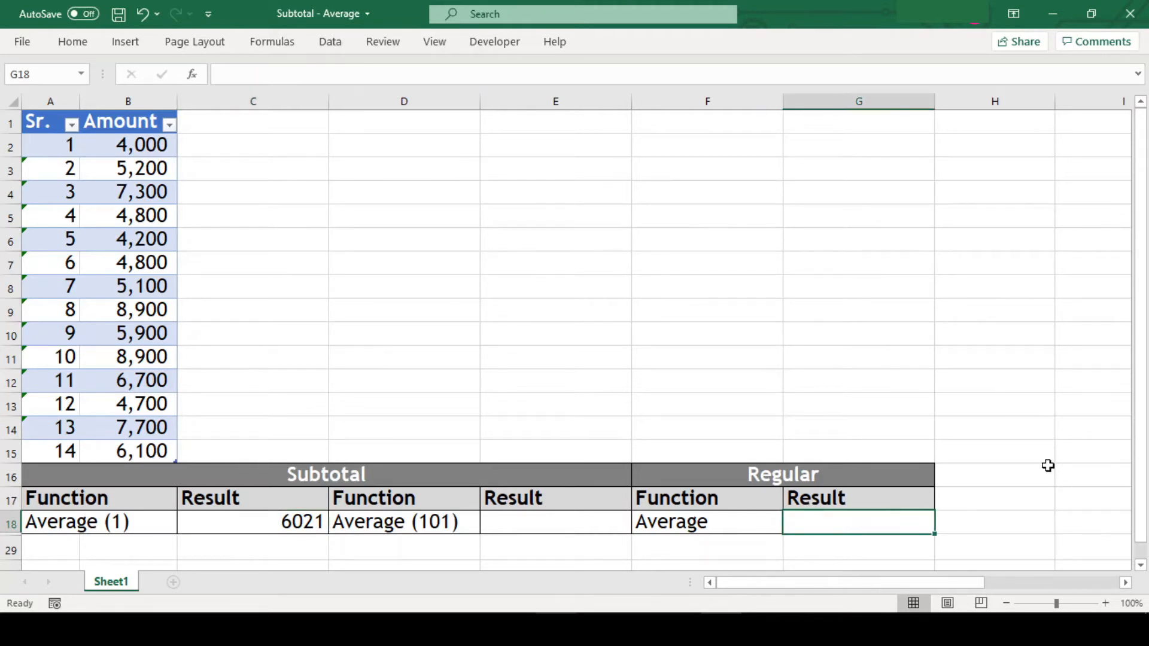
type("=average(b2:b1")
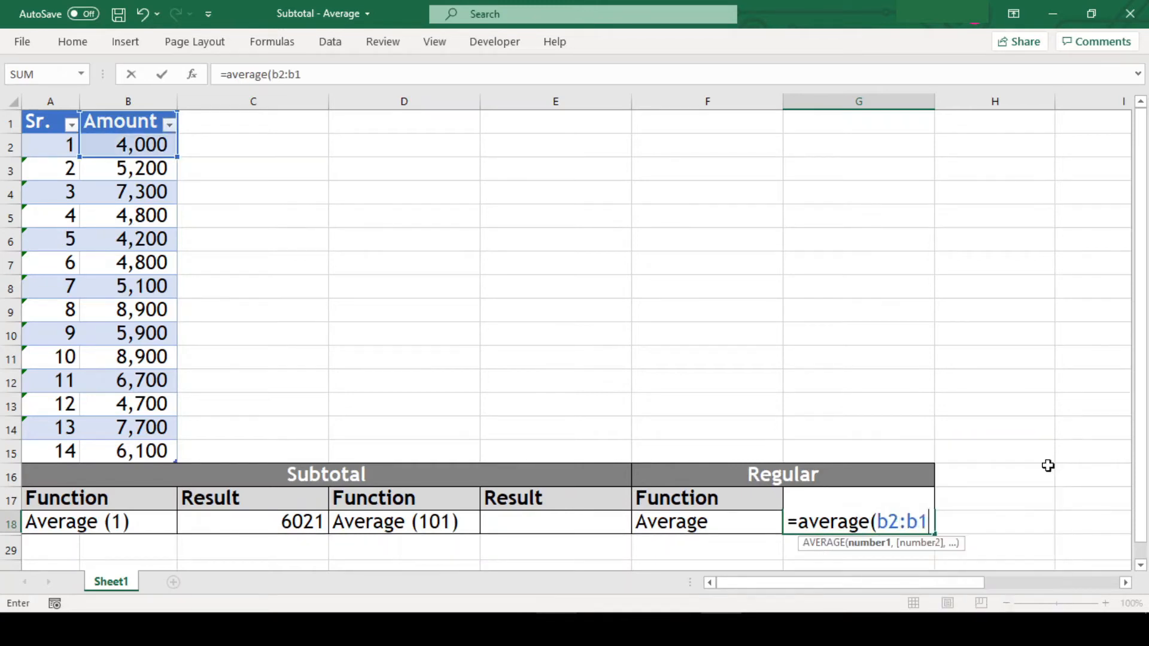
type("5)")
key("Return")
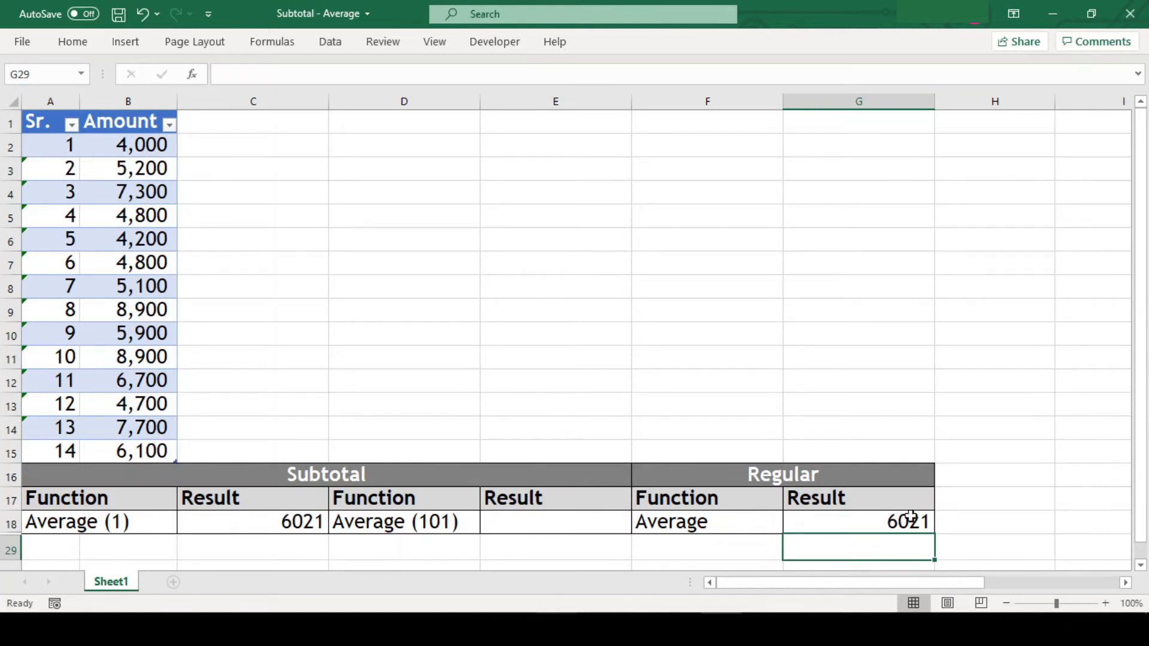
Filter the Amount column to show only values greater than 6000
left_click(253, 522)
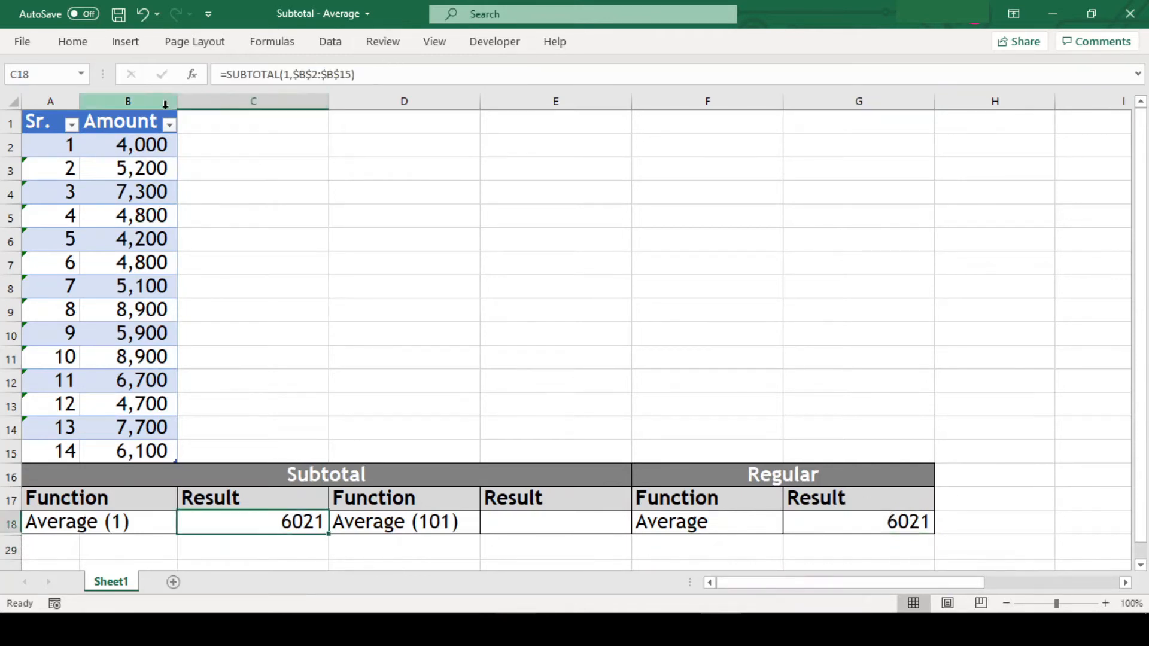
left_click(169, 123)
mouse_move(168, 288)
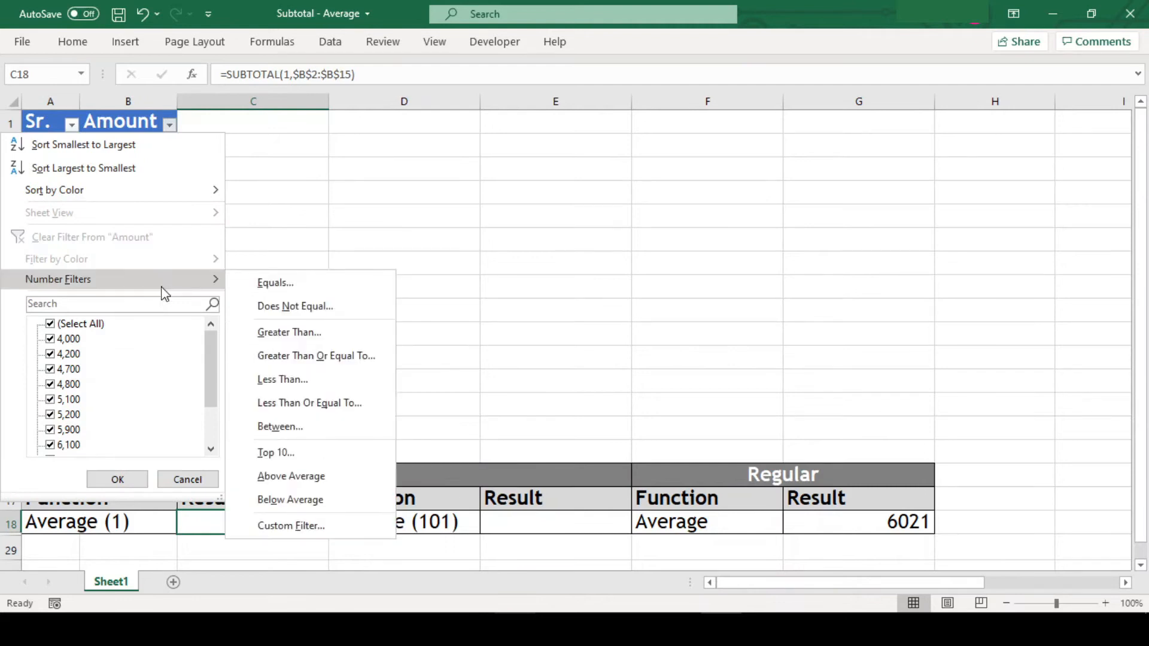
left_click(287, 333)
type("6000")
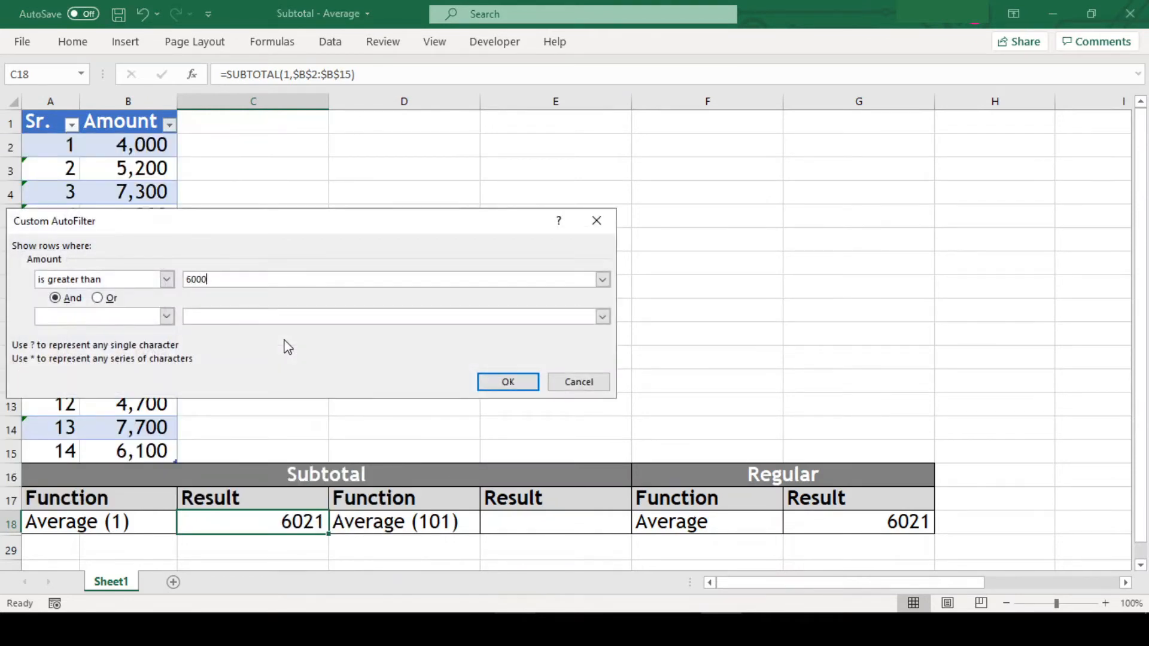
key("Return")
left_click(318, 416)
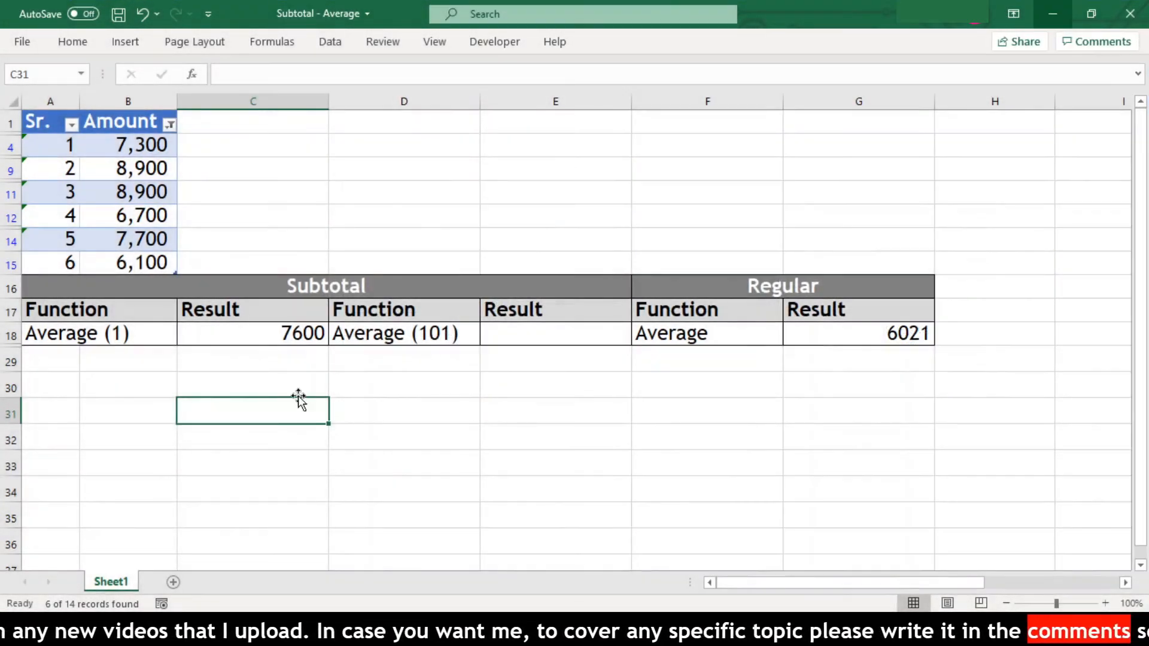
Copy the Average (1) SUBTOTAL formula from C18 into E18, the result cell for Average (101)
left_click(286, 336)
key("ctrl+c")
key("Right")
key("Right")
key("Right")
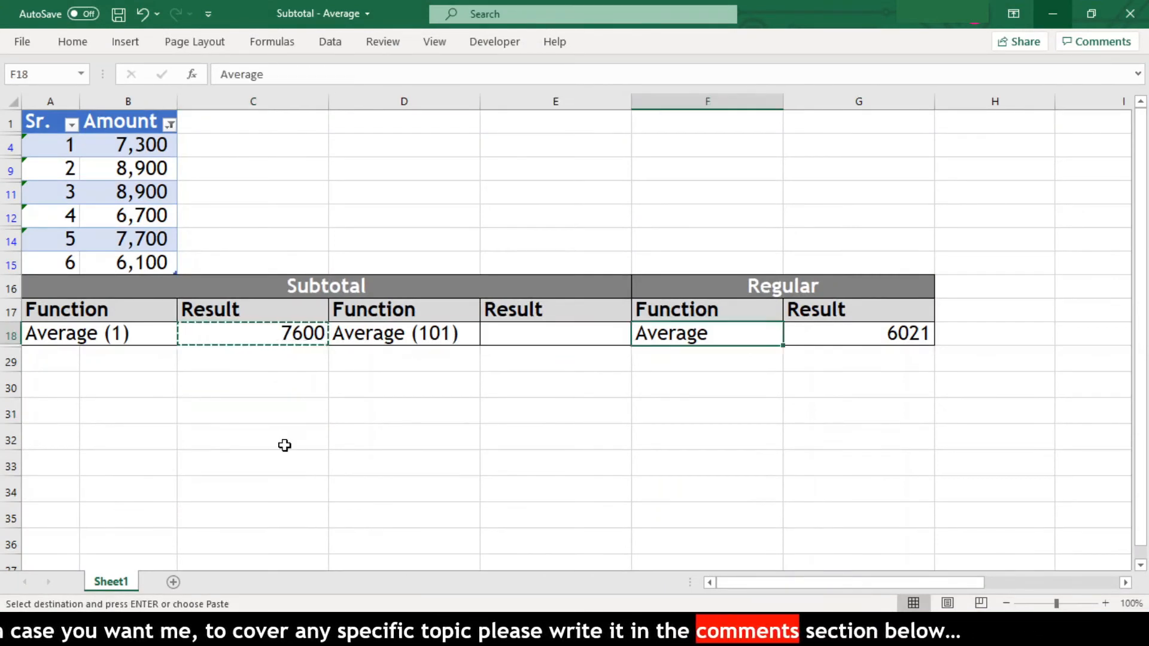
key("Left")
key("ctrl+v")
Change the function number of the SUBTOTAL formula in E18 to 101
key("F2")
key("Left")
key("Left")
key("Left")
key("Left")
key("Left")
key("Left")
key("Left")
key("Left")
key("Left")
key("Left")
key("Left")
key("Left")
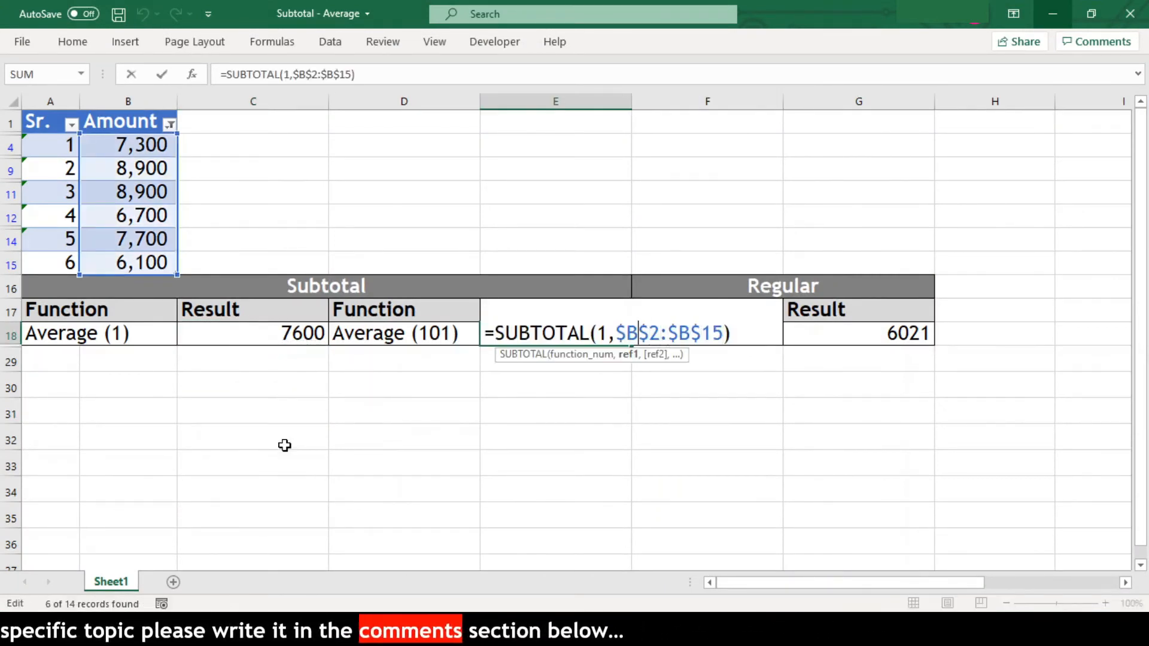
type("01")
key("Return")
left_click(503, 435)
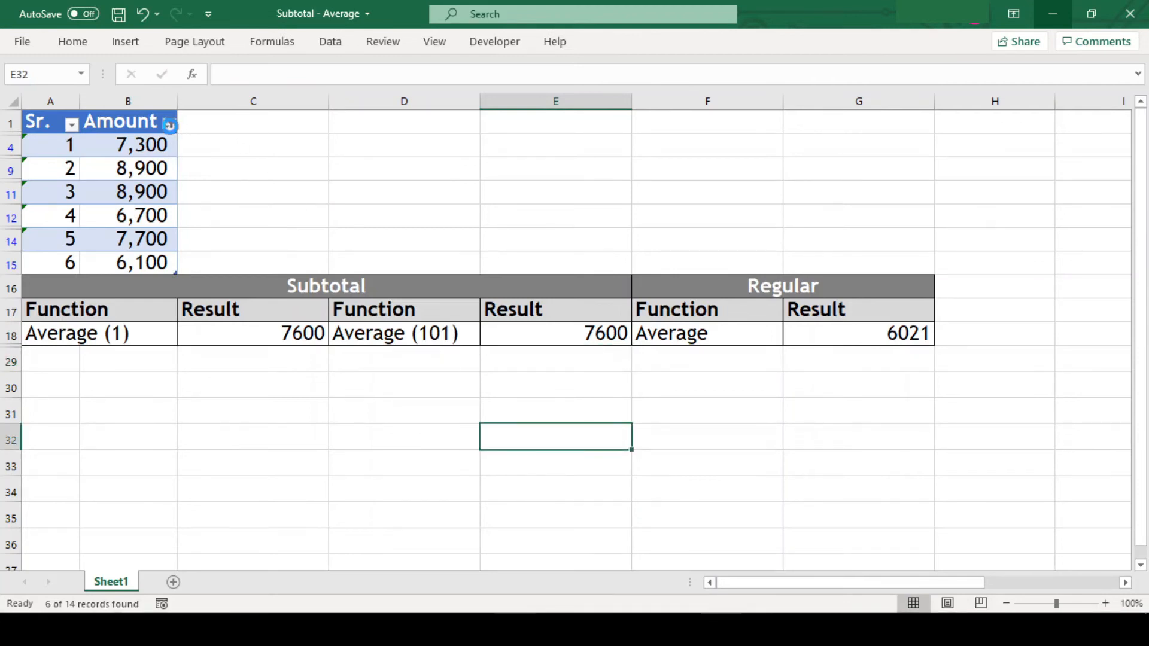
Reselect all values in the Amount column's filter to show every row of the table
left_click(170, 124)
left_click(62, 323)
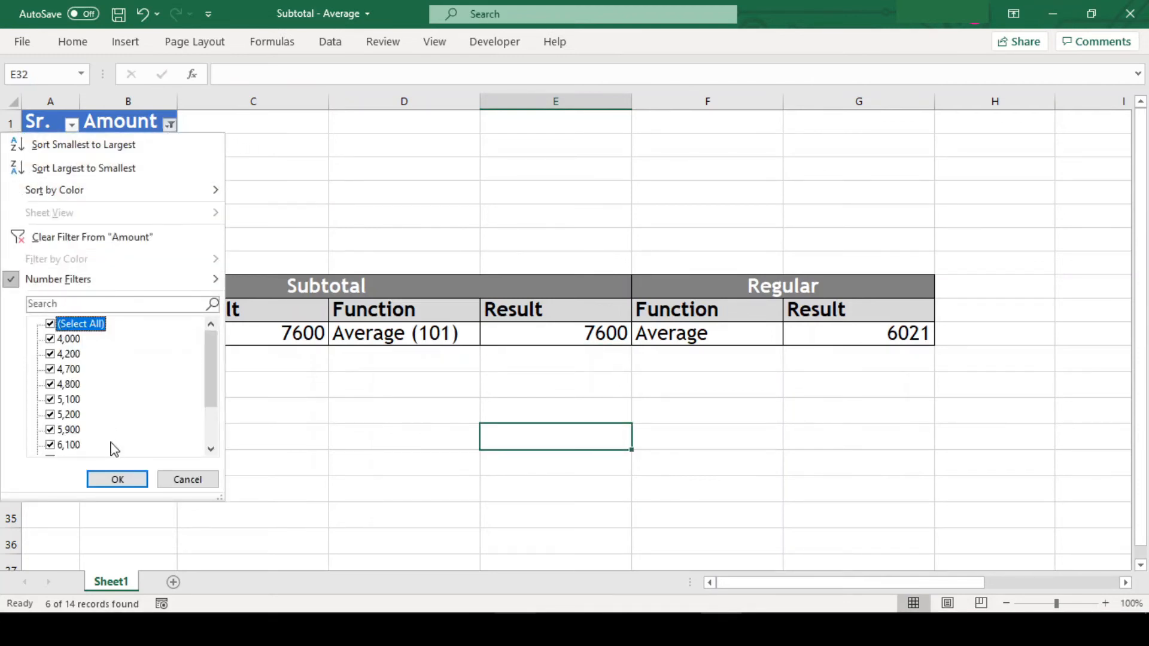
left_click(117, 480)
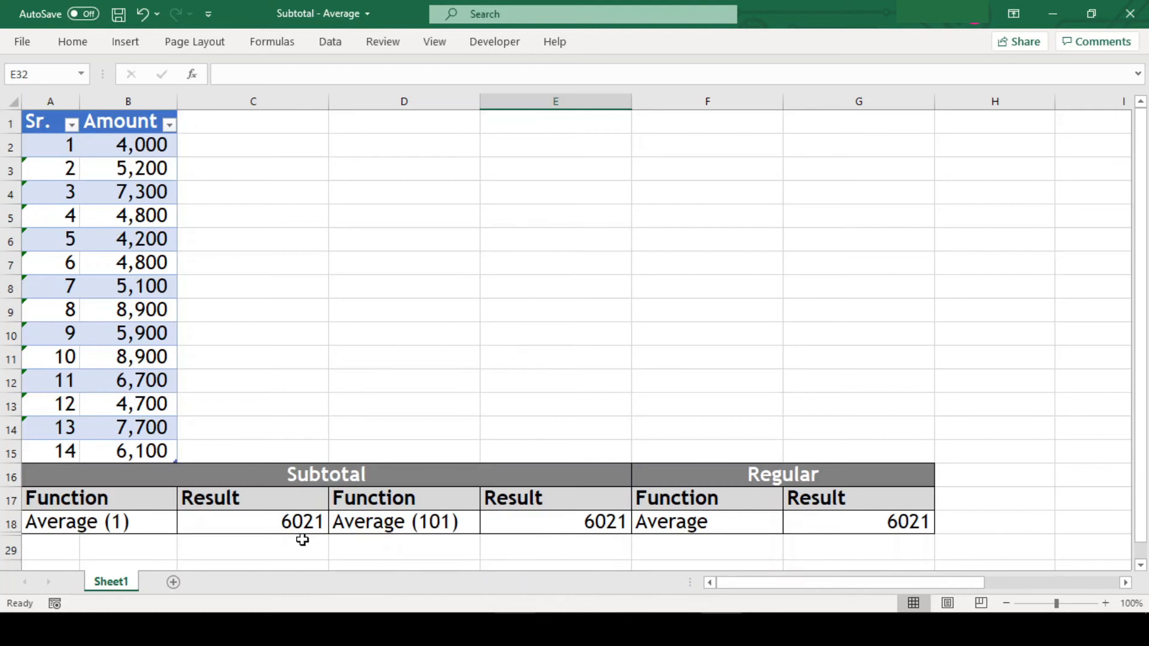
Hide worksheet rows 7 to 10 of the table manually
left_click(10, 264)
key("shift+Down")
key("shift+Down")
key("shift+Down")
right_click(8, 260)
key("Down")
key("Down")
key("Down")
key("Down")
key("Down")
key("Down")
key("Down")
key("Down")
key("Return")
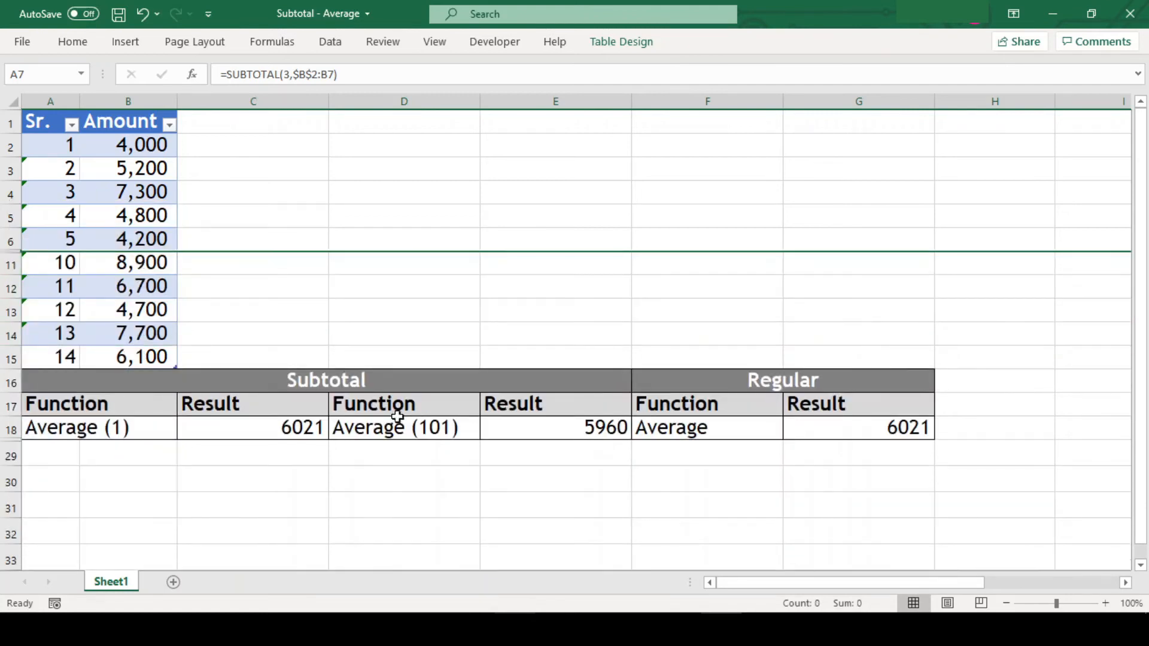
left_click(398, 486)
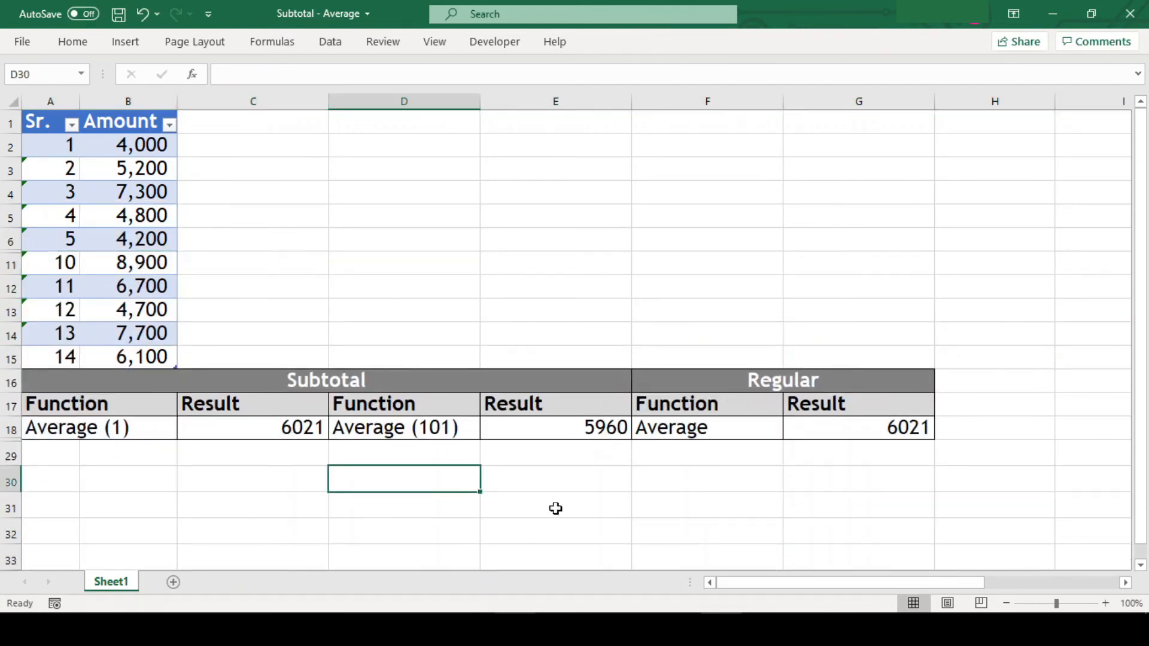